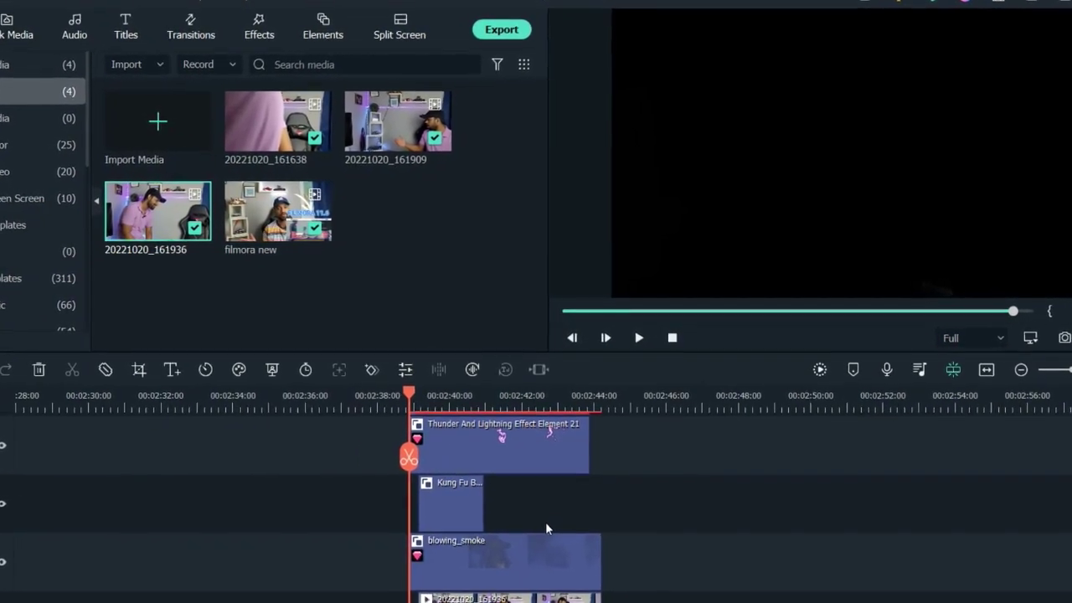
Step: Play the combined clone clip to its end, stopping on the pink lightning frame
key(space)
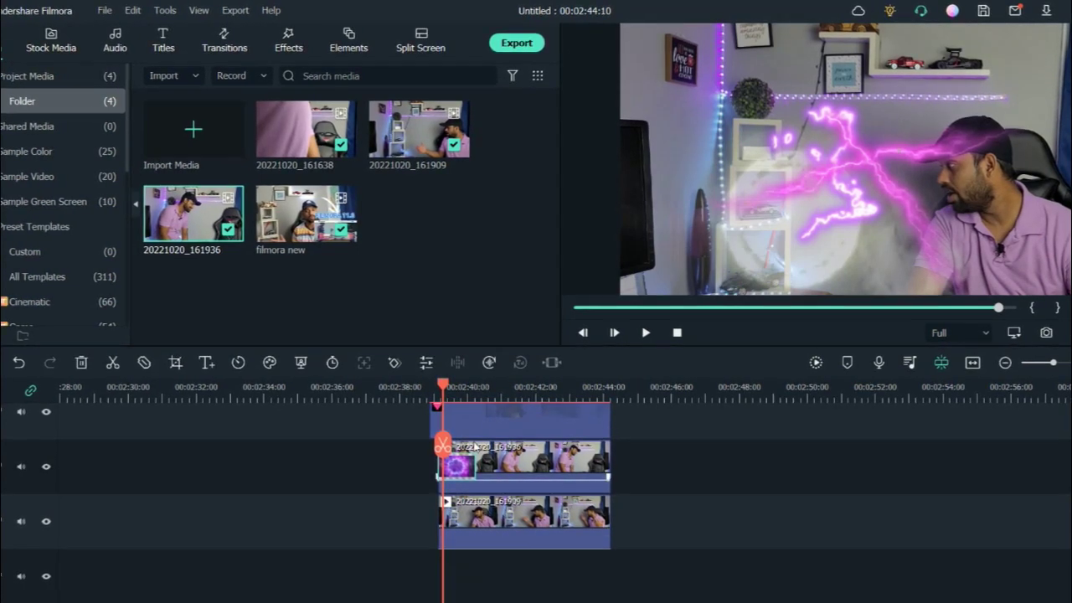
key(space)
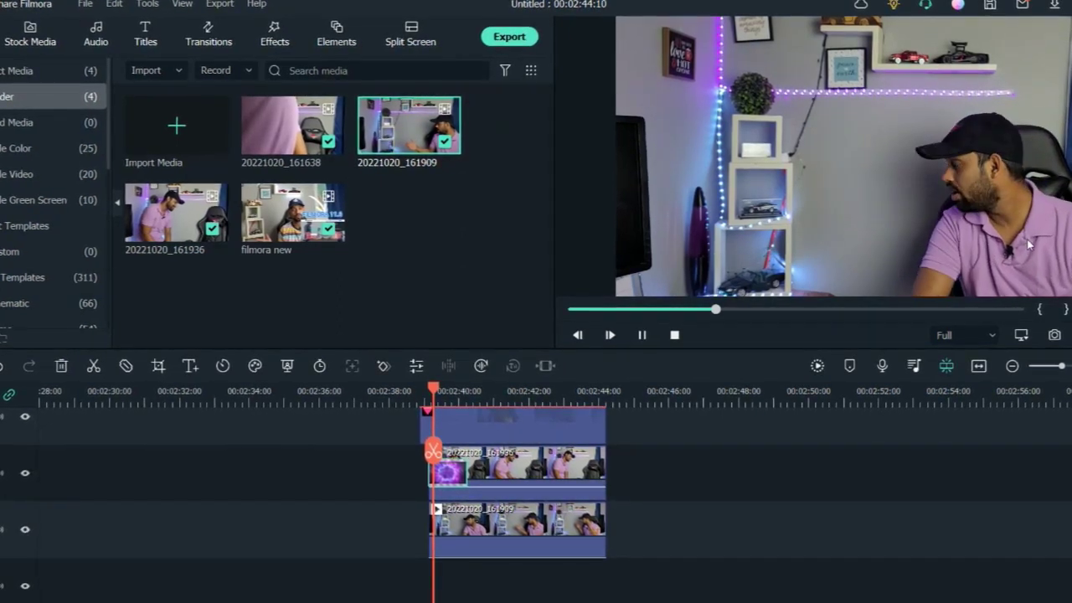
click(642, 335)
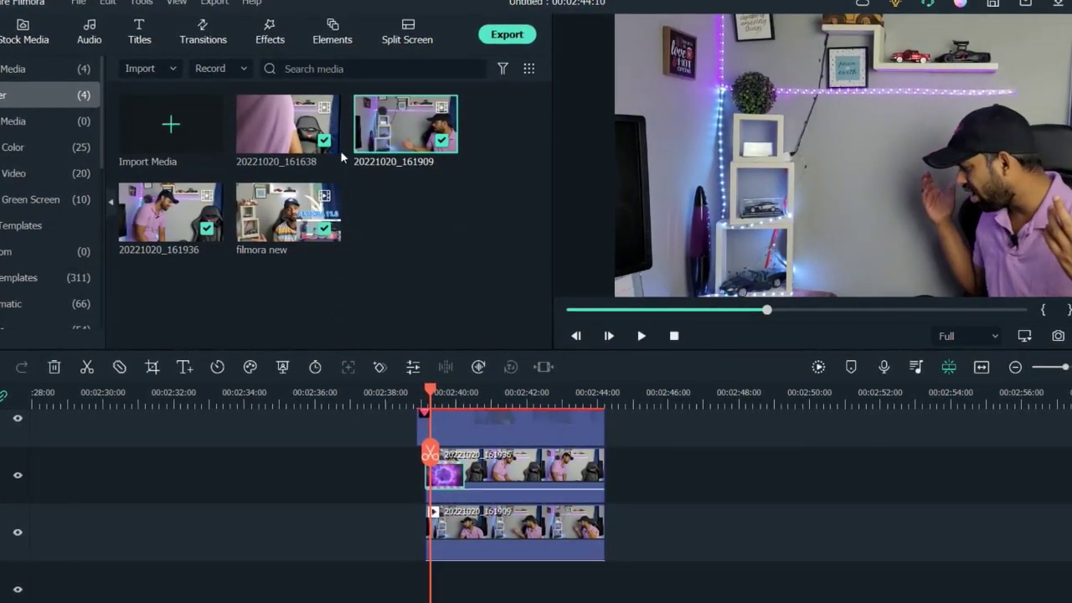
click(130, 228)
key(space)
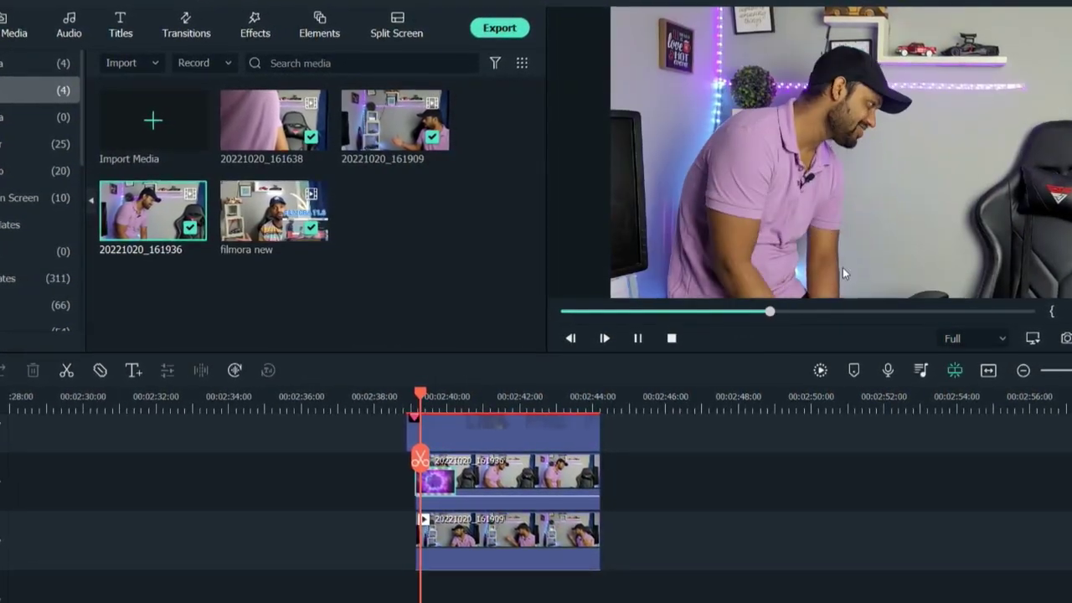
click(637, 338)
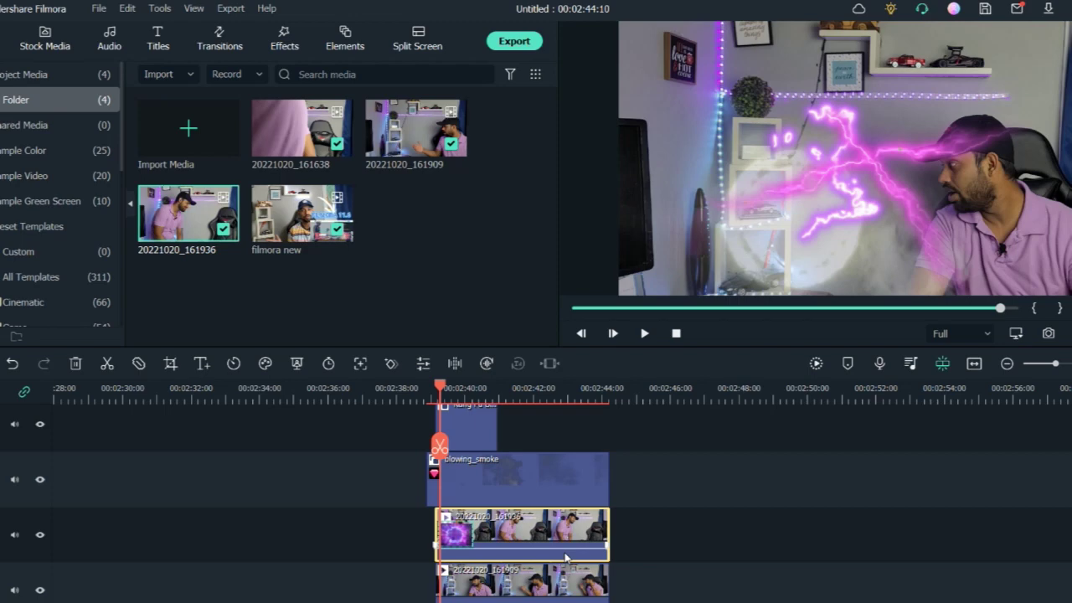
scroll(645, 482, down, 2)
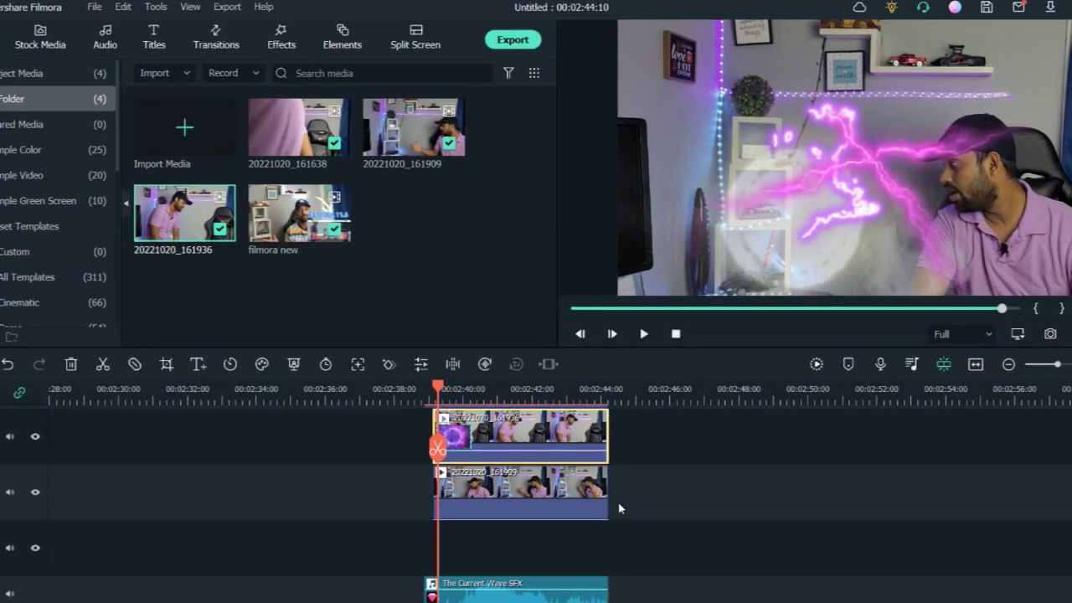
click(514, 487)
scroll(519, 494, up, 2)
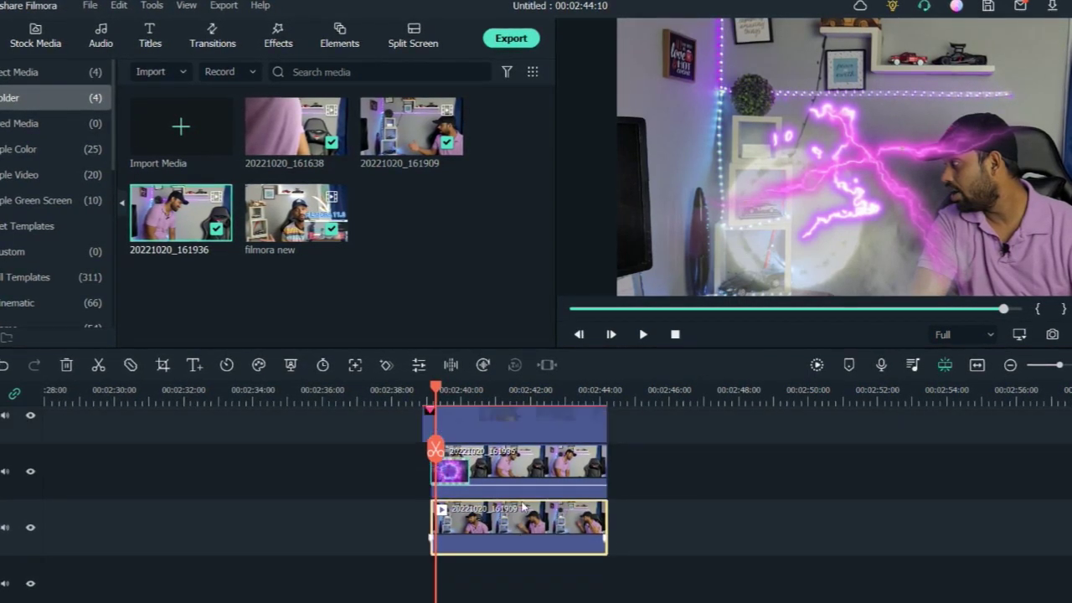
Step: Change the upper take's blending mode from Darken to Normal in Edit Properties
right_click(530, 503)
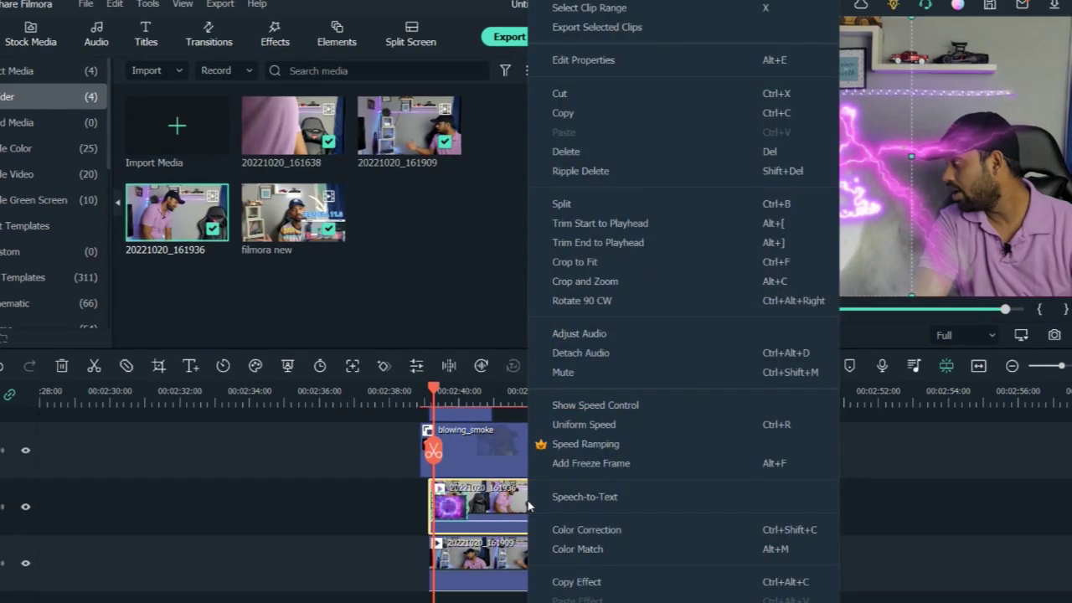
click(630, 59)
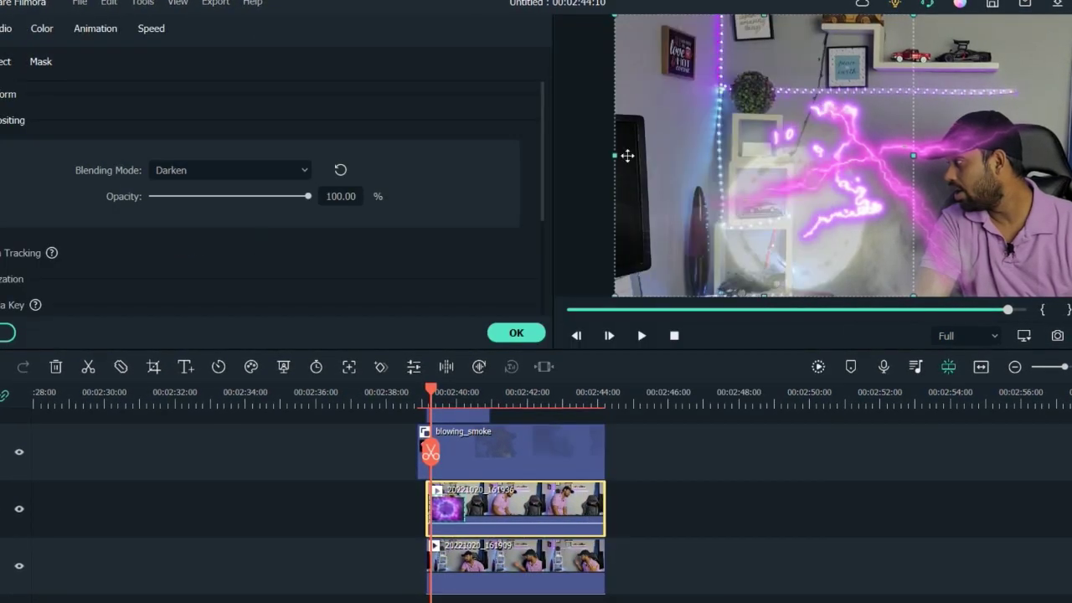
click(46, 70)
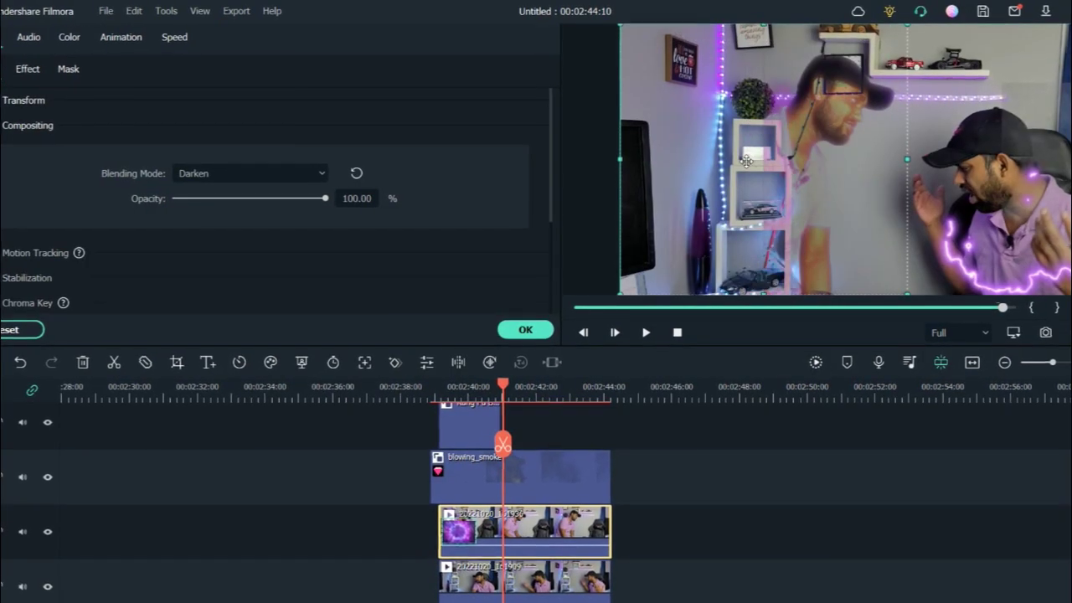
click(247, 172)
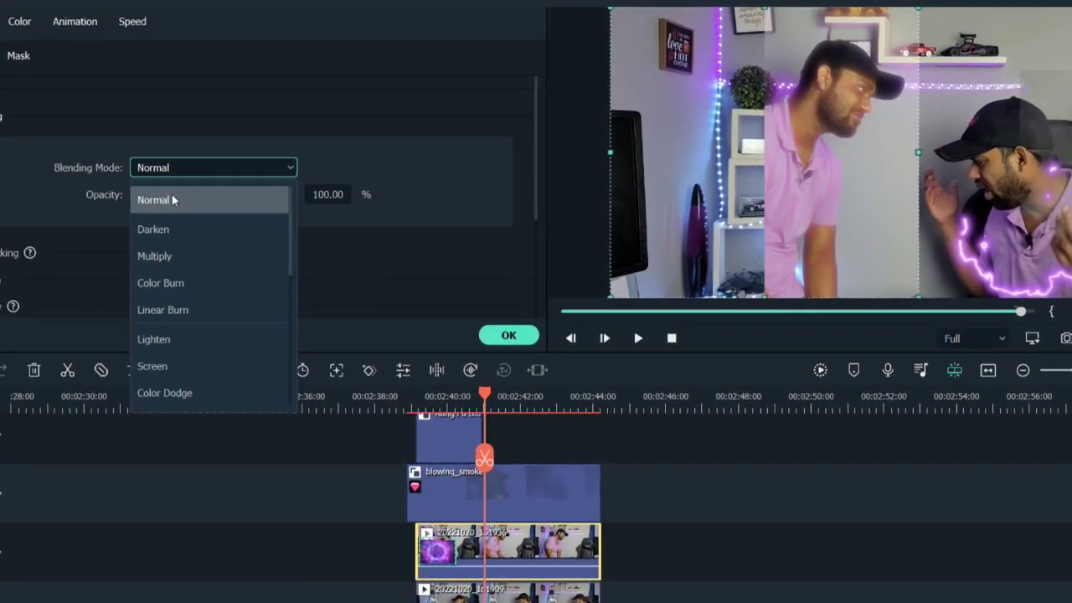
Step: Keep Normal blending and place a single-line mask edge between the standing and seated figures
click(167, 199)
click(14, 54)
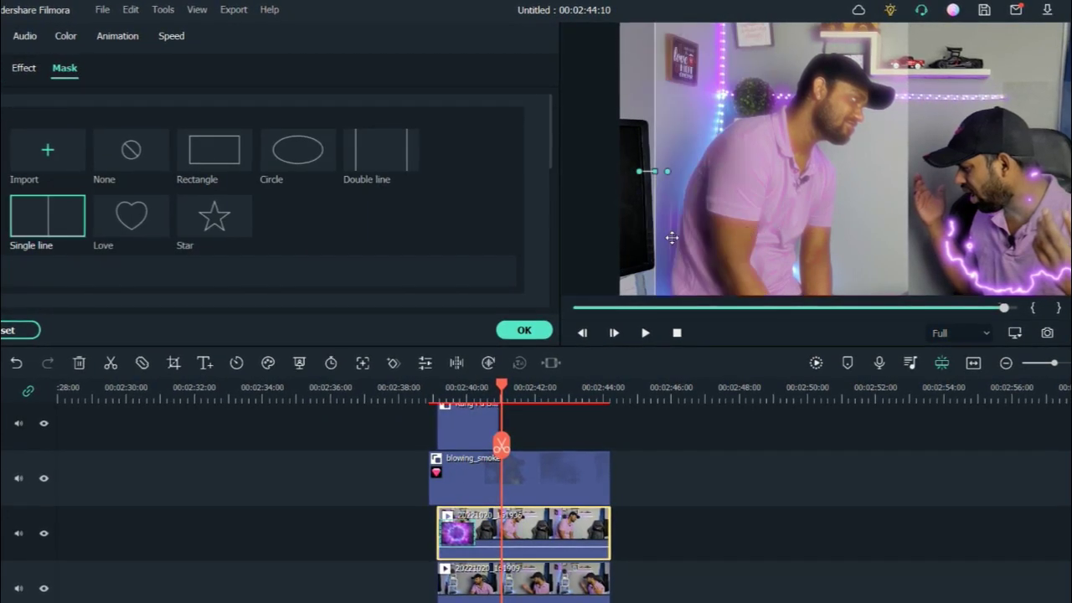
drag(672, 238, 802, 236)
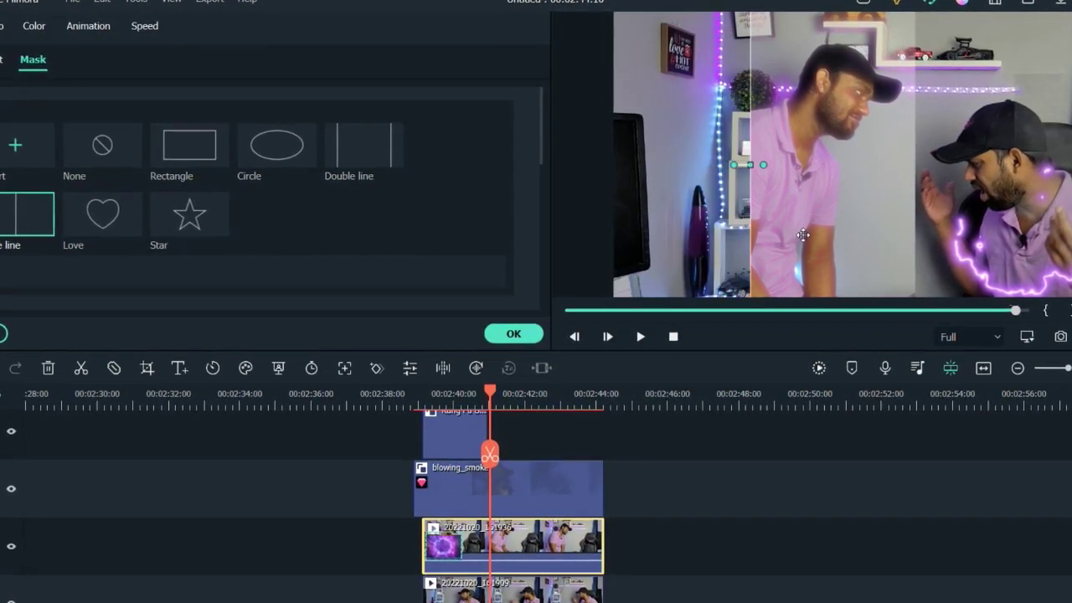
drag(791, 187, 650, 204)
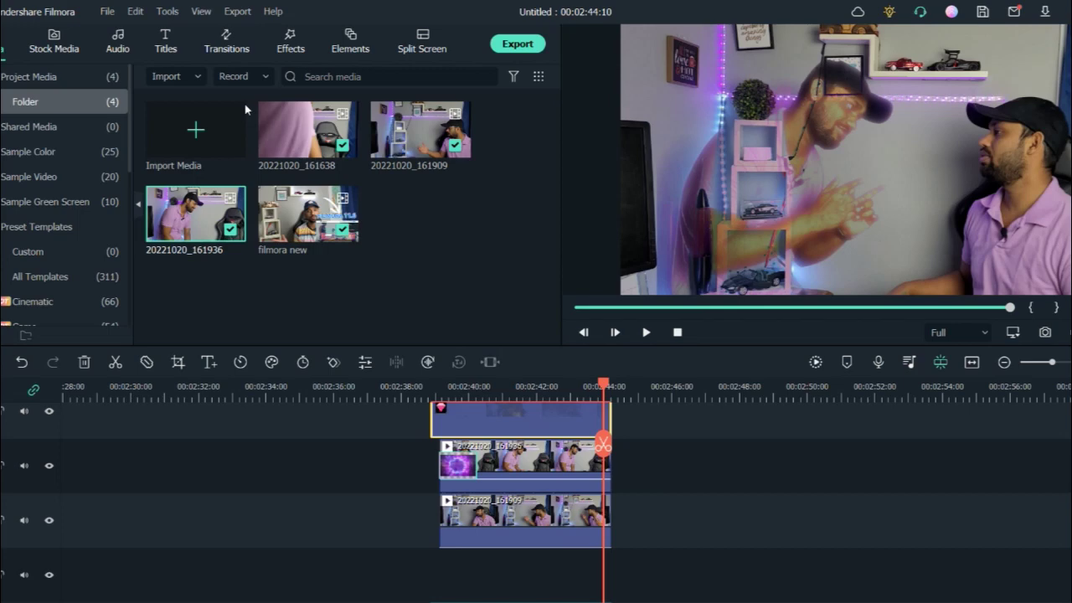
Step: Put the Flicker effect Color Blur on a track above the clone clips
click(285, 38)
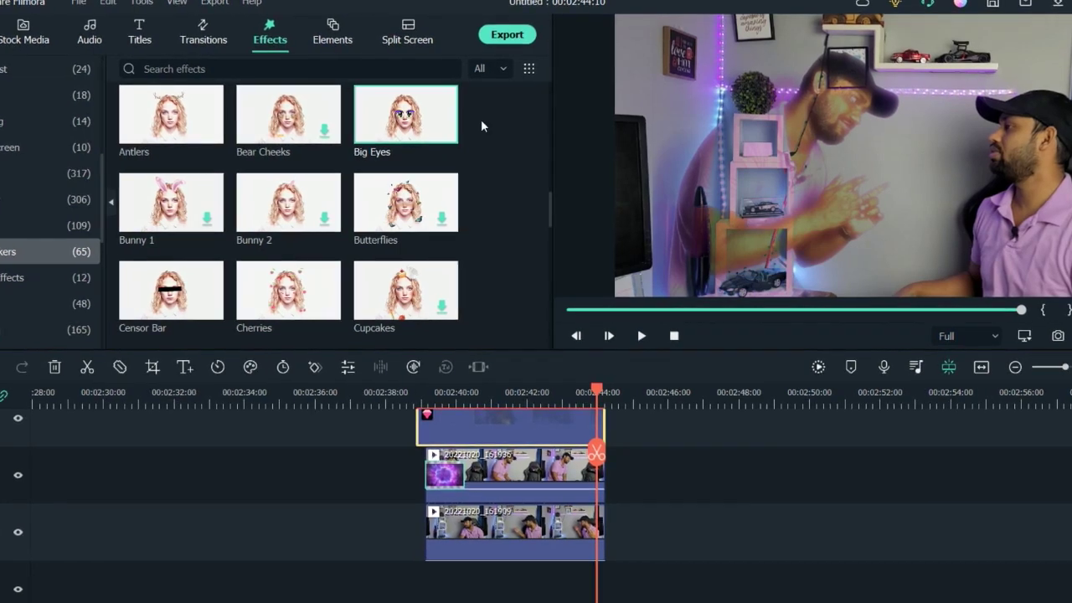
click(7, 223)
click(5, 282)
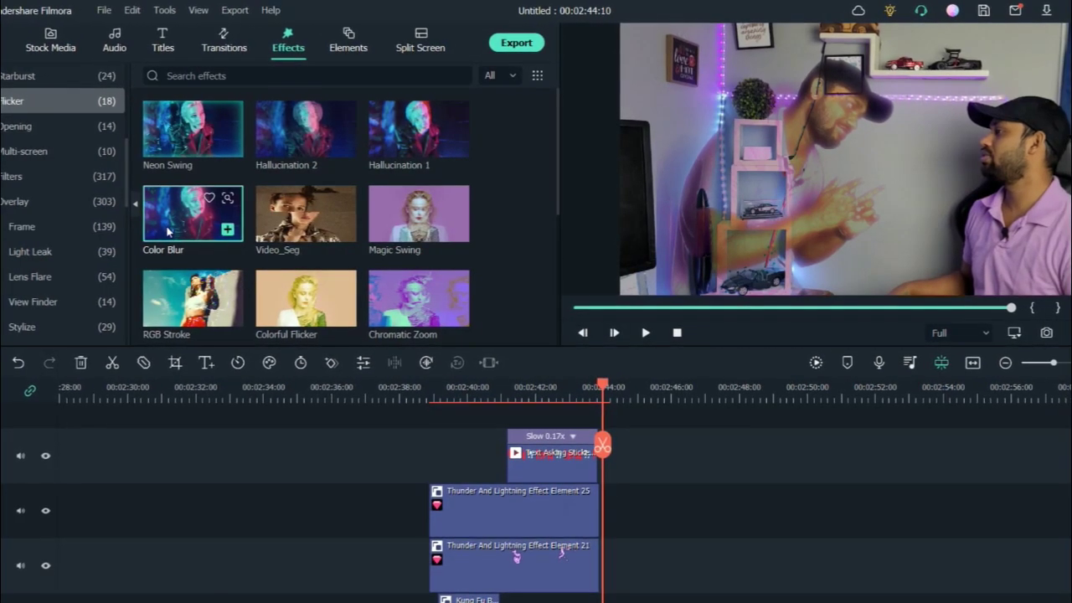
drag(190, 212, 490, 594)
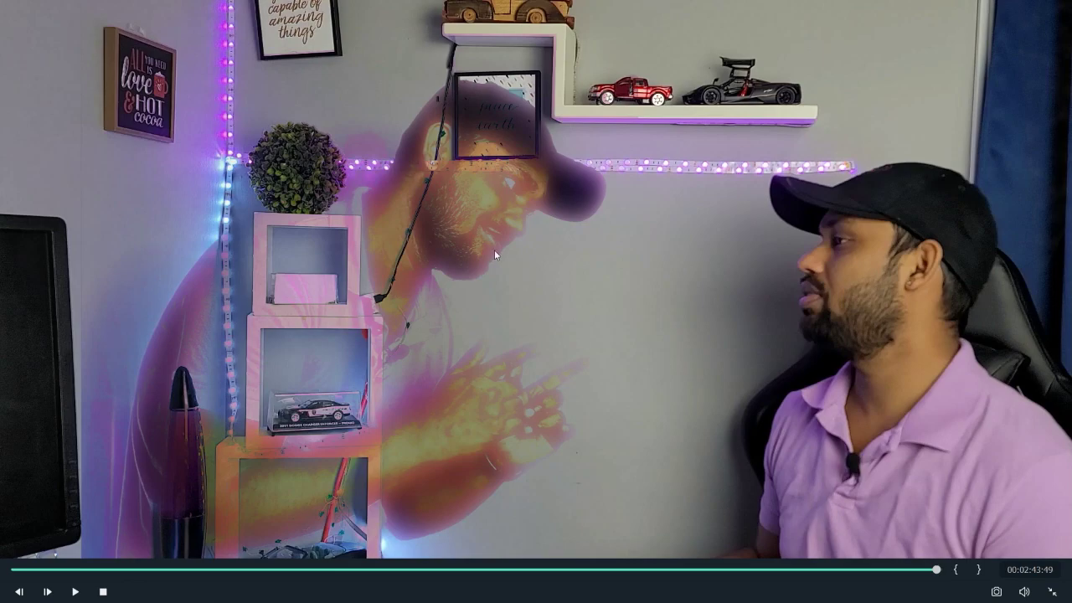
key(Escape)
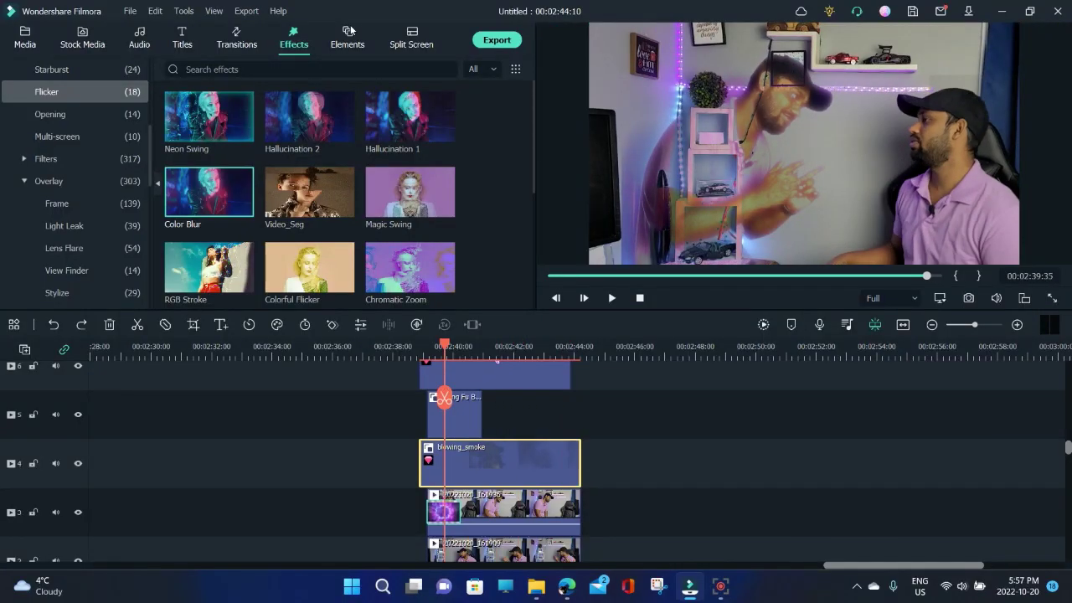
Step: Search the Elements library for 'lightning' and preview a Thunder lightning element
click(350, 32)
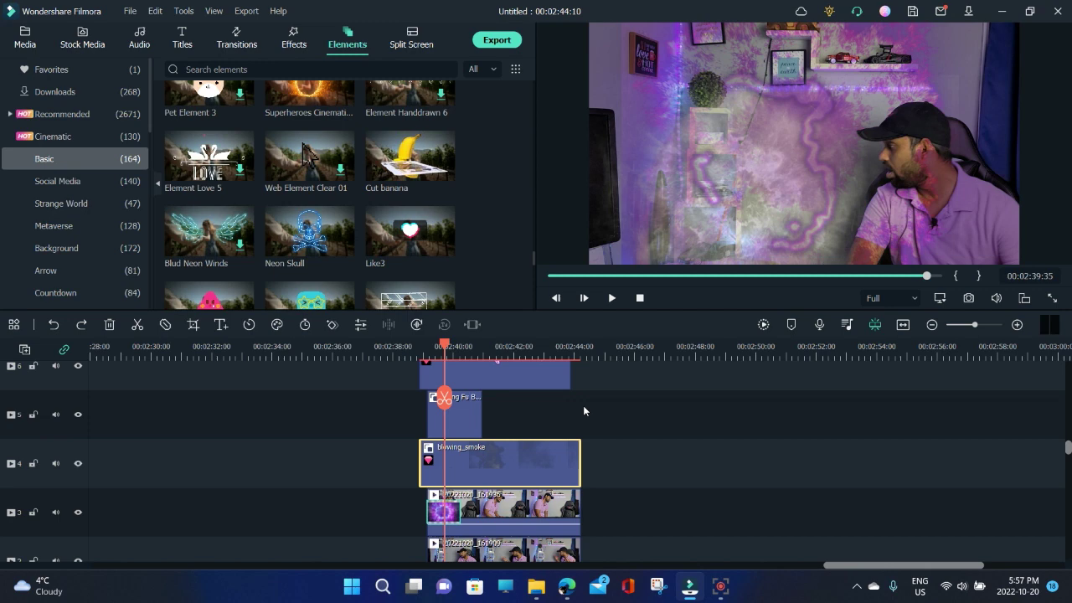
scroll(492, 465, up, 3)
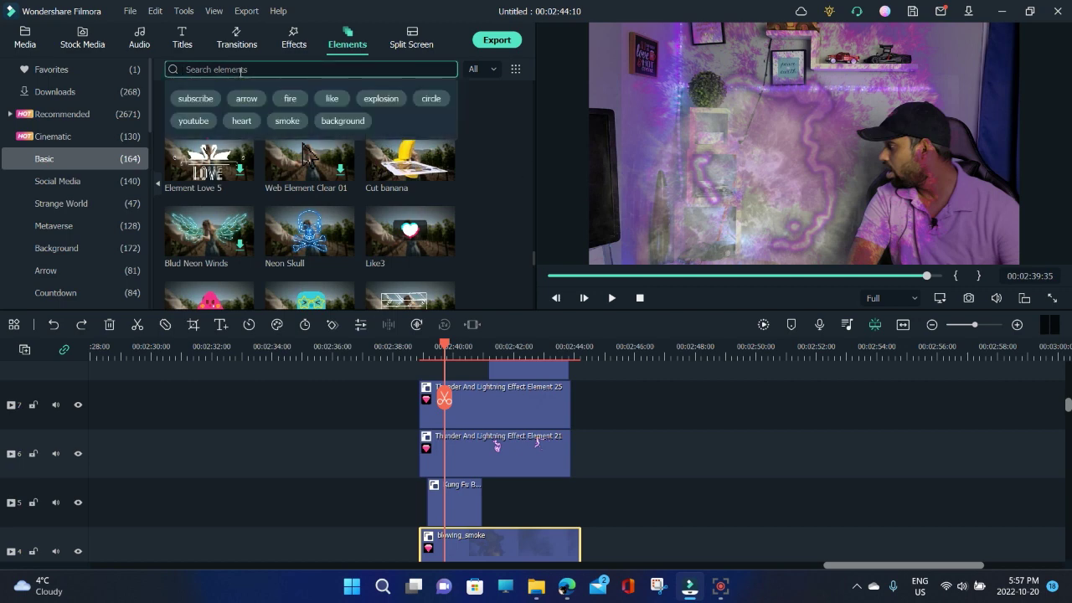
text(ghtnin)
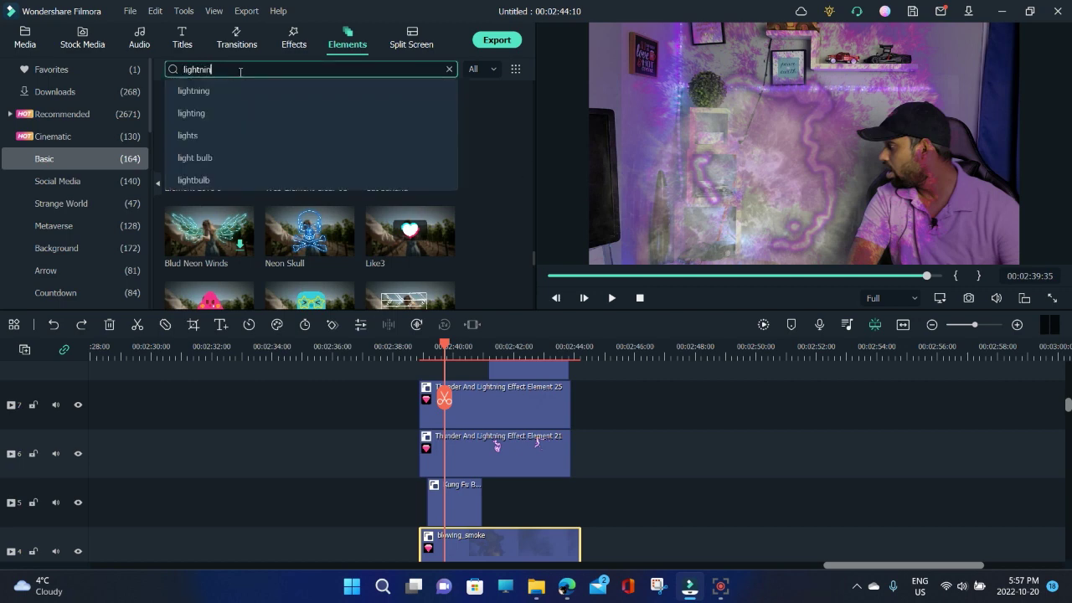
text(g)
key(Return)
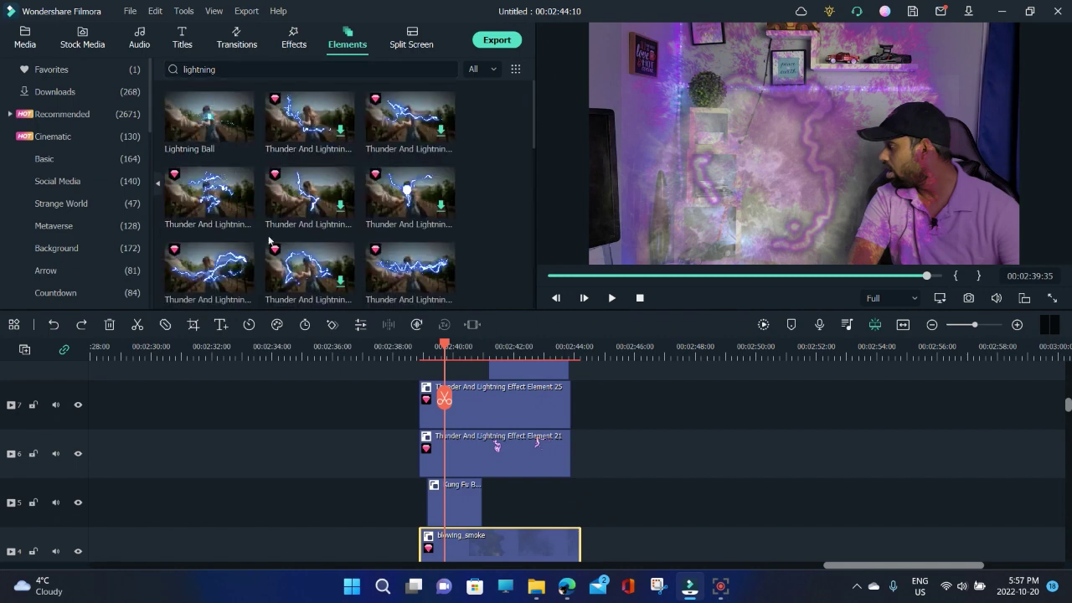
scroll(402, 238, down, 3)
scroll(409, 216, down, 5)
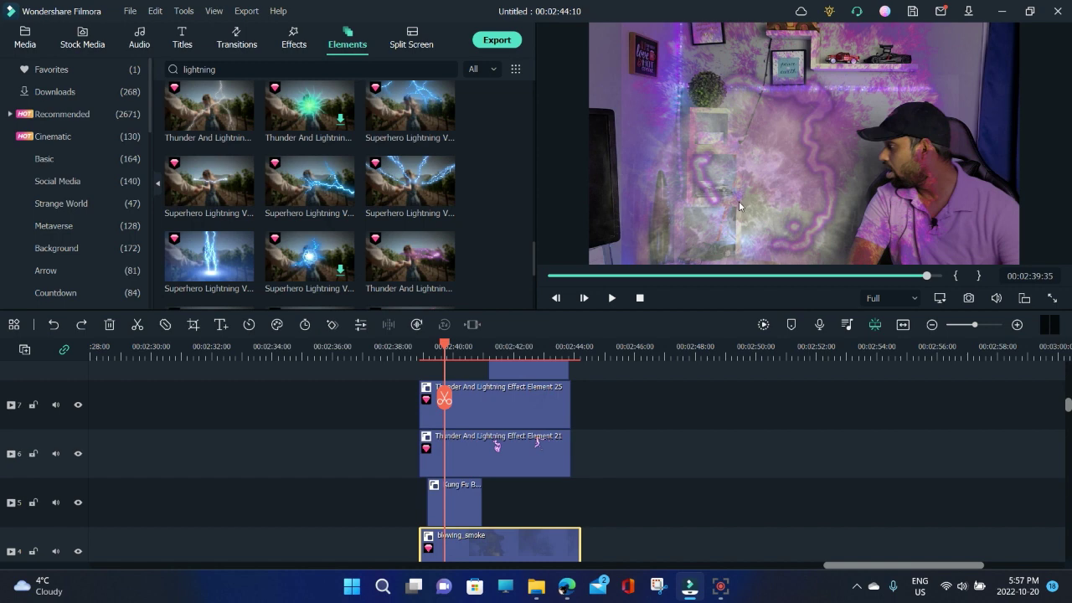
click(391, 260)
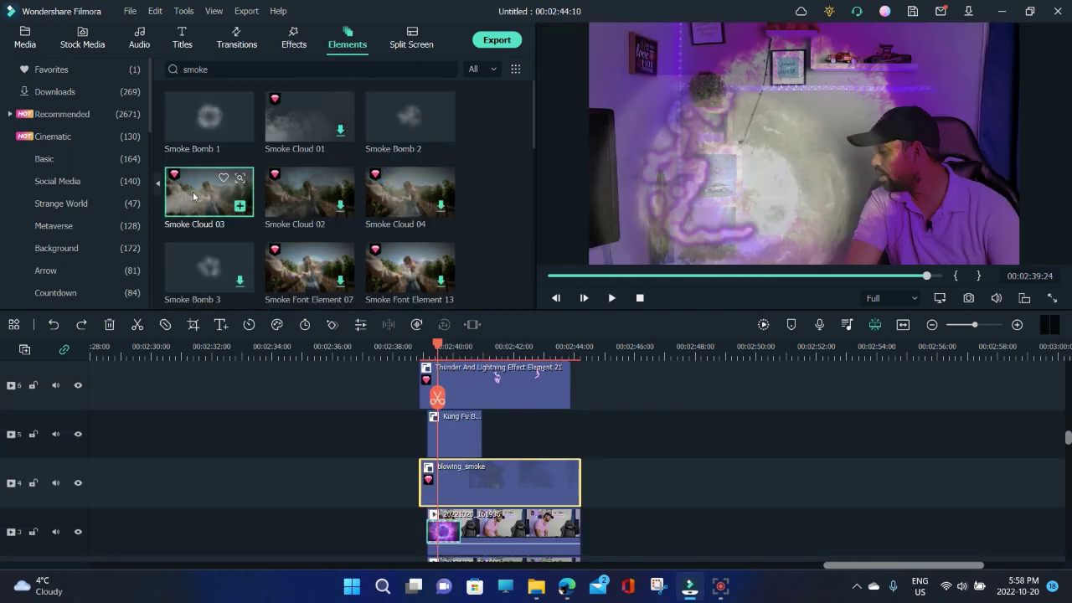
Step: Preview Smoke Cloud 03, download Smoke Cloud 01, and return the preview to the timeline
click(193, 195)
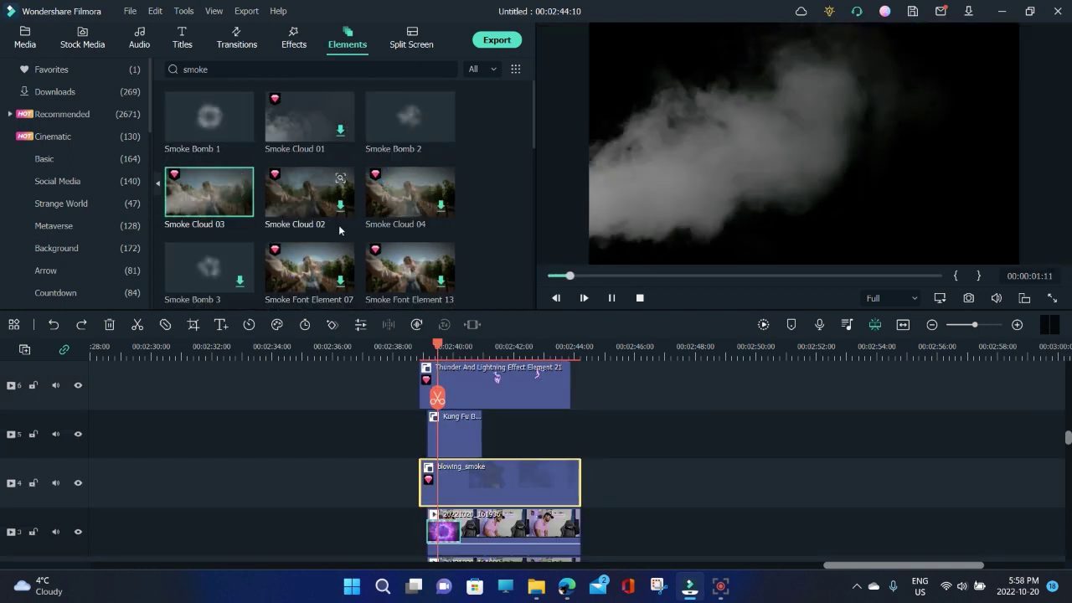
mouse_move(297, 121)
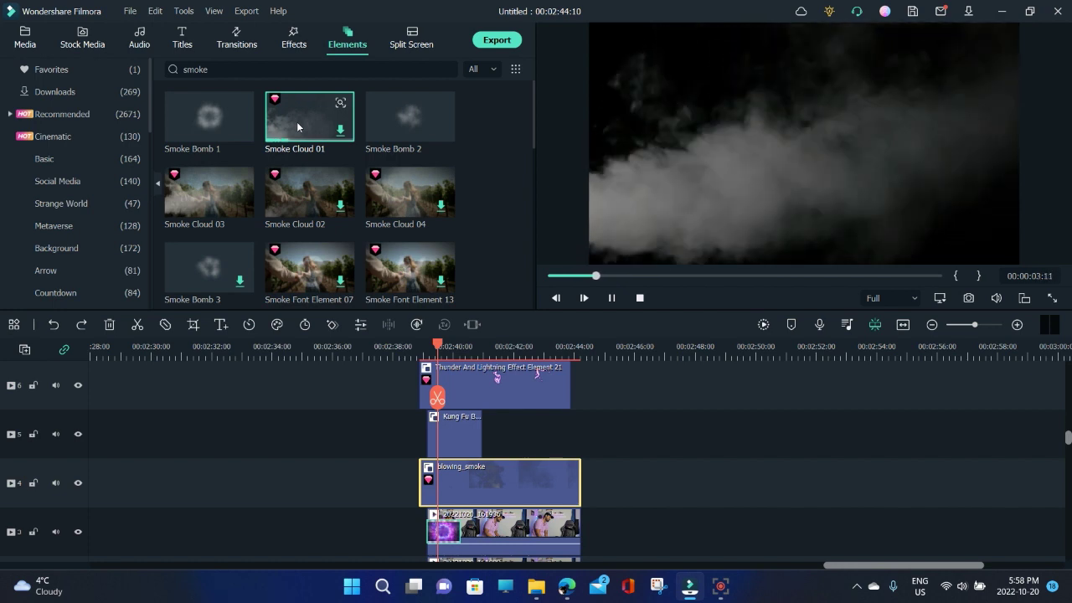
click(296, 127)
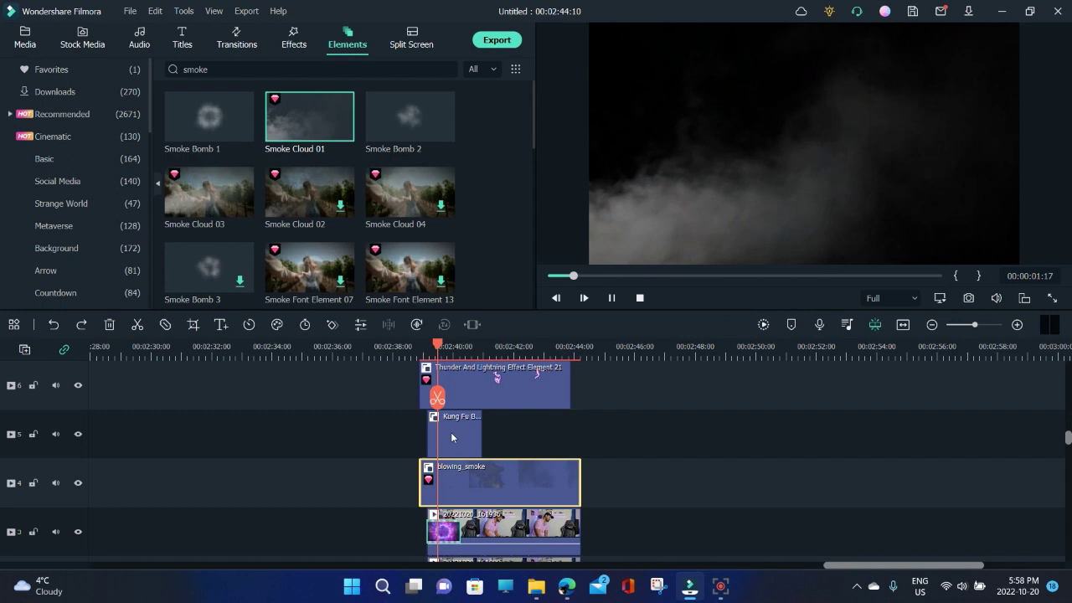
click(502, 476)
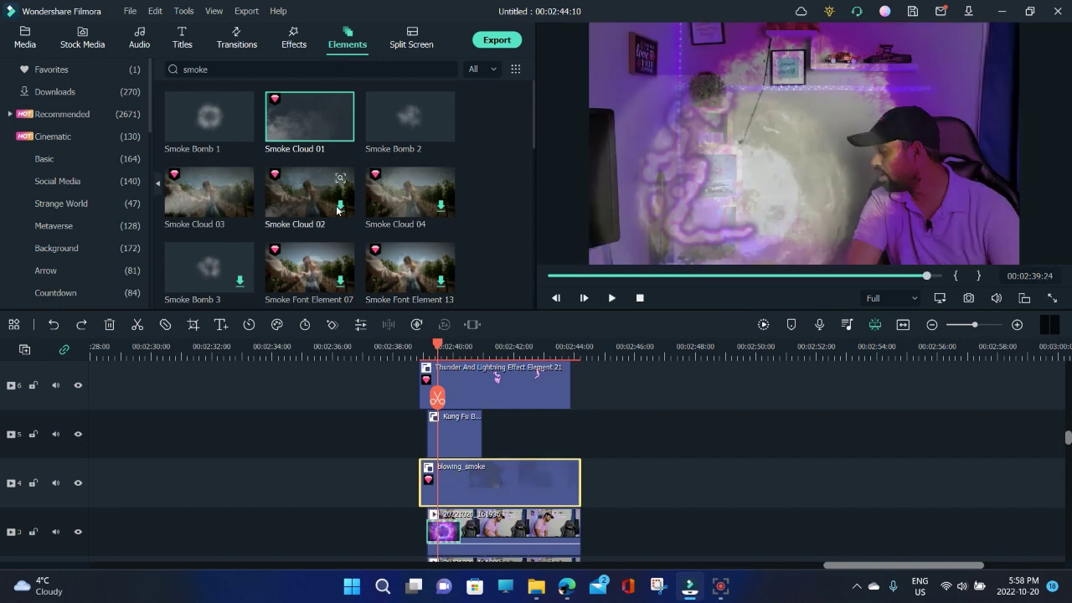
scroll(339, 212, down, 5)
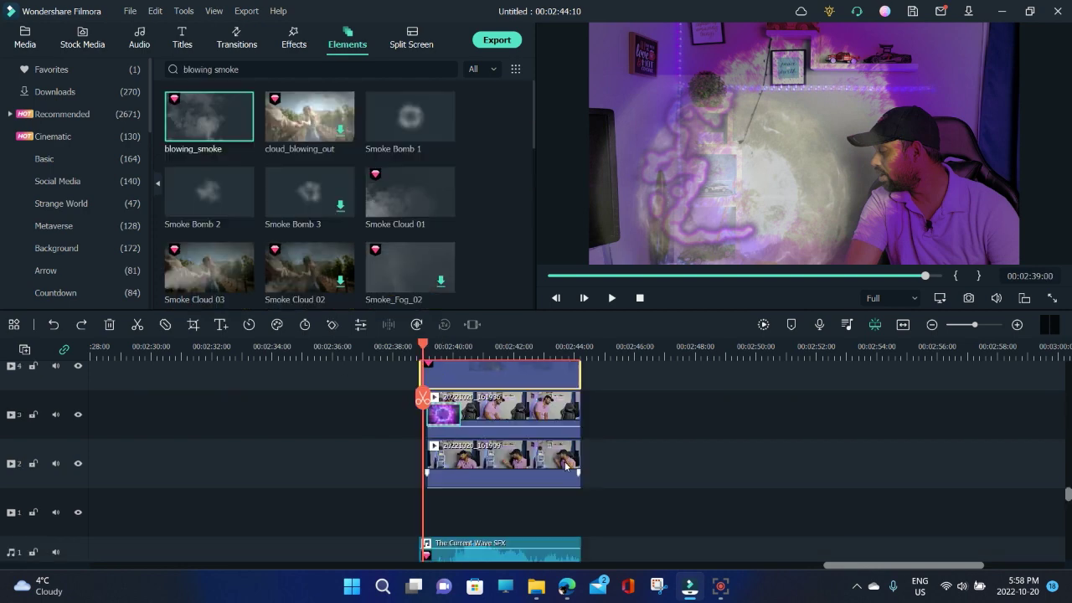
scroll(564, 461, down, 3)
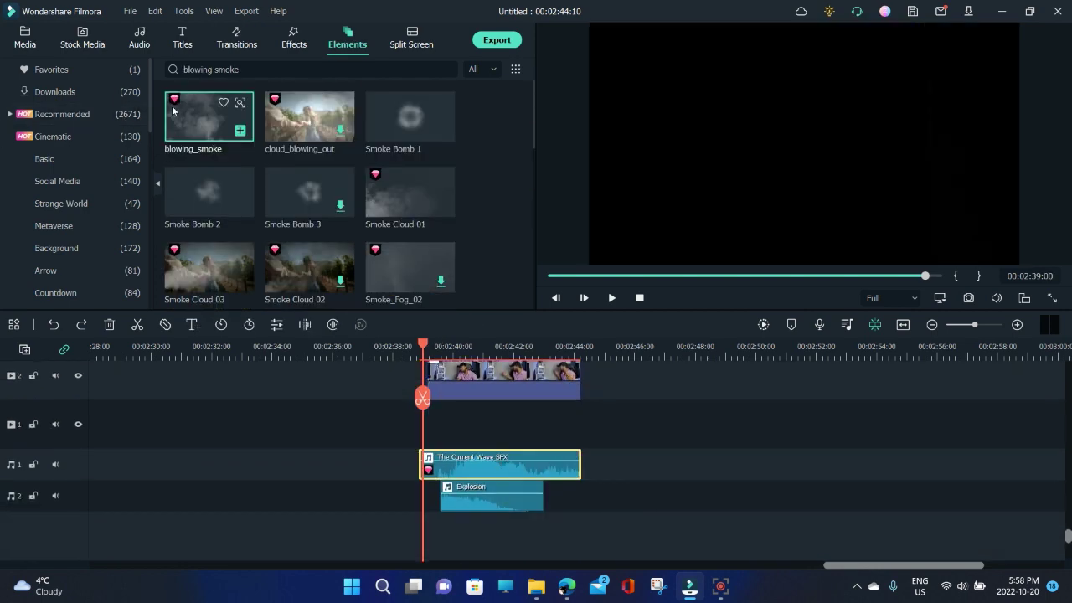
Step: Search the Audio library for 'current' sounds
click(134, 37)
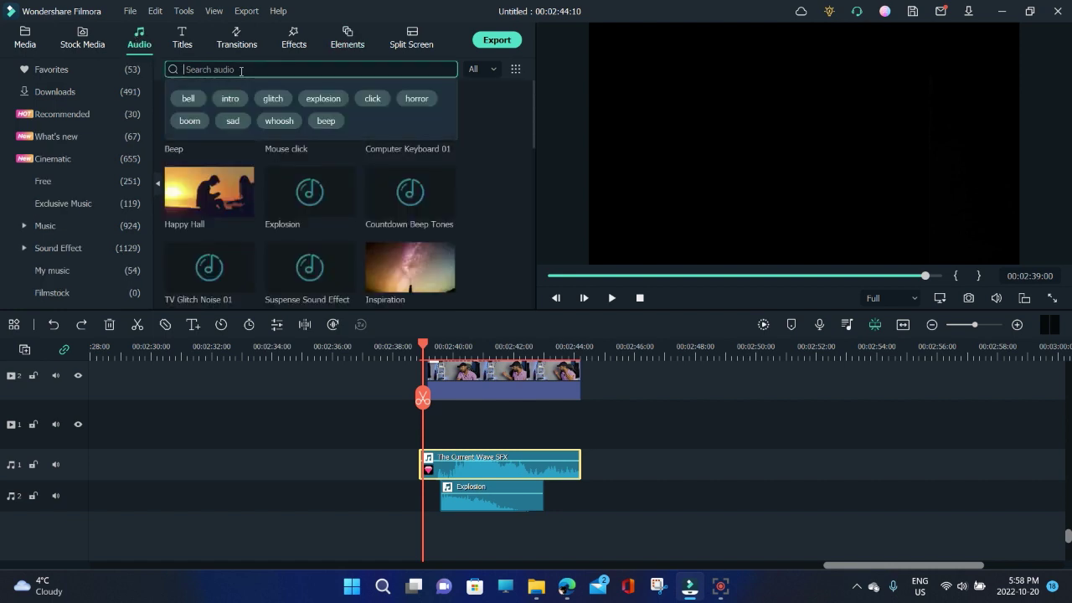
text(curren)
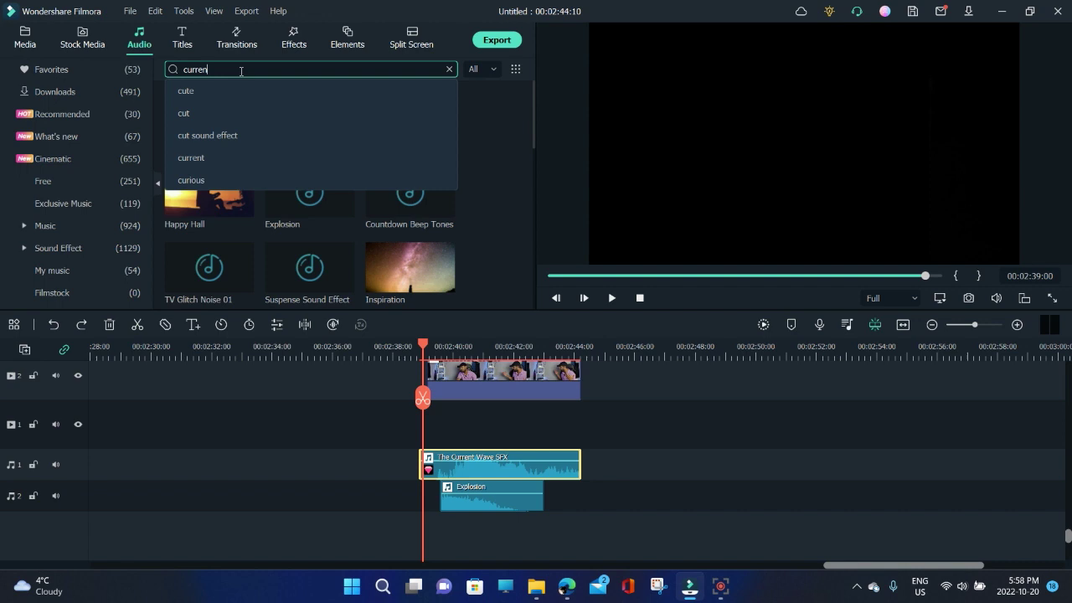
text(t)
key(Return)
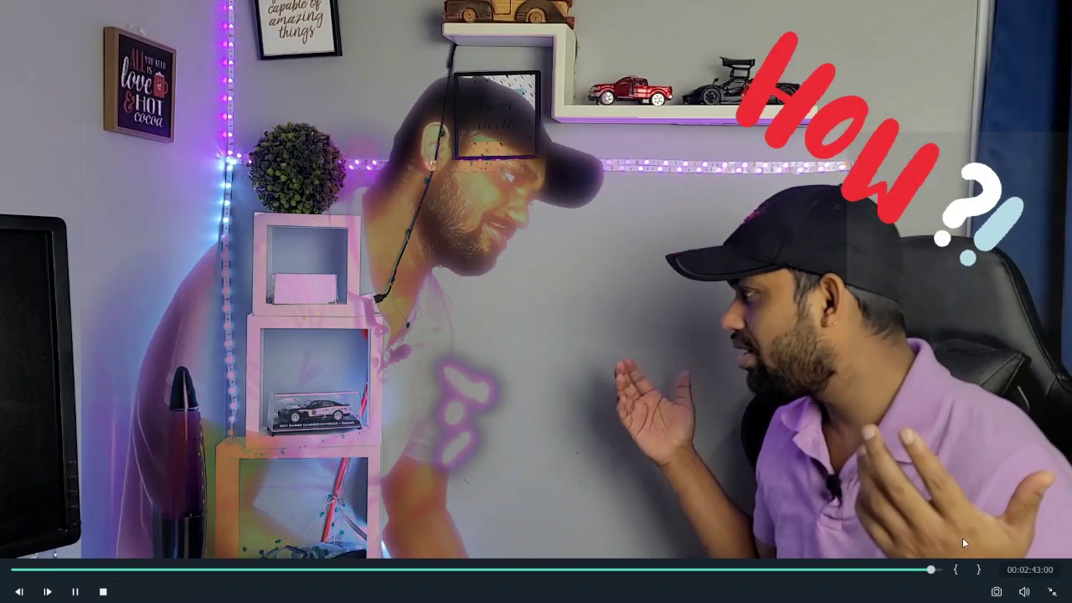
Step: Exit full-screen playback at 00:02:44:10, returning to the 'current' audio results
key(Escape)
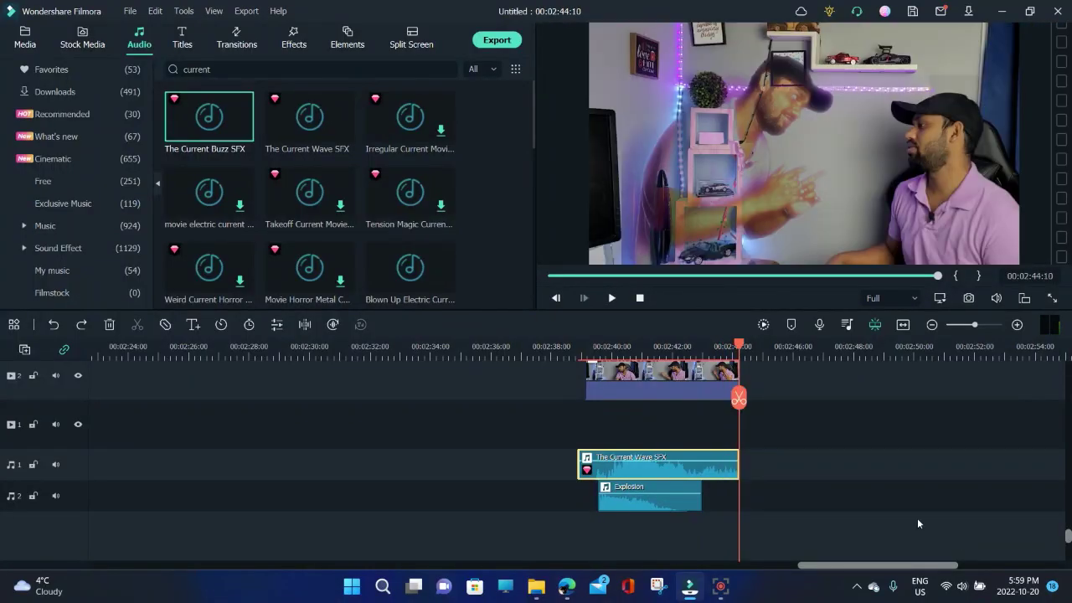